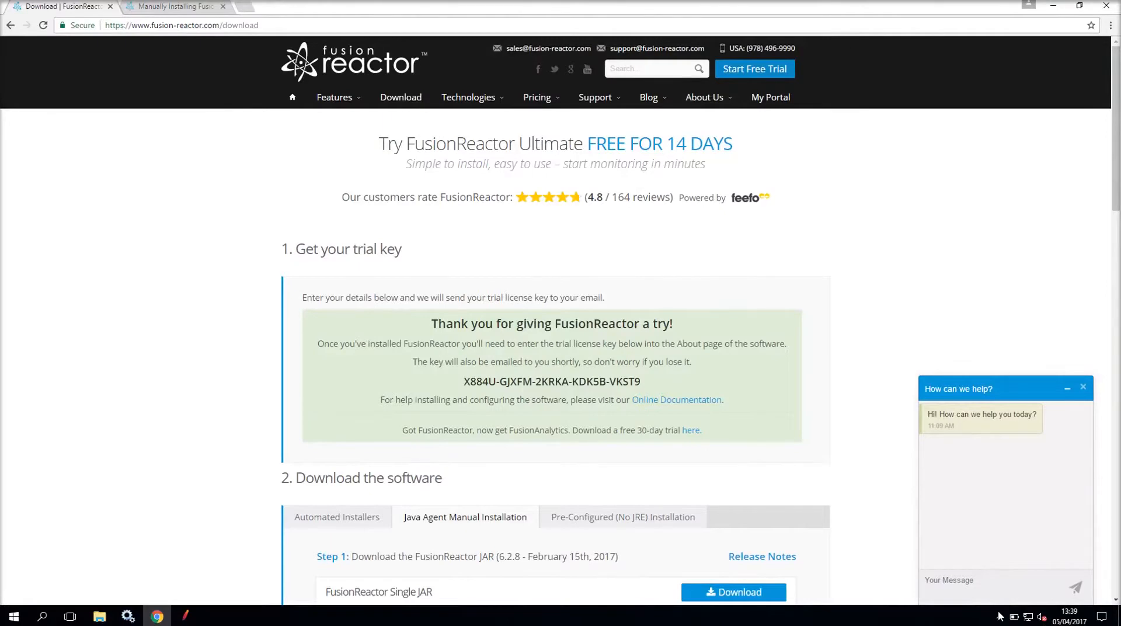
- Scroll the download page past the trial key to the software download steps
scroll(825, 570, down, 4)
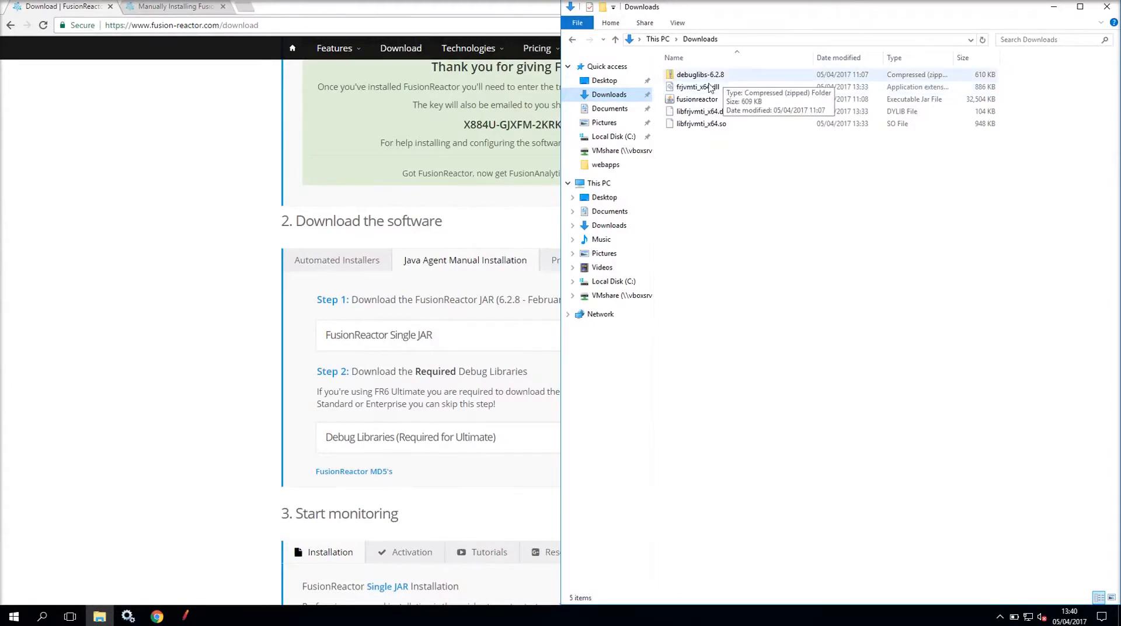
- Bring up the 'Manually Installing FusionReactor' guide in Chrome beside File Explorer
click(182, 7)
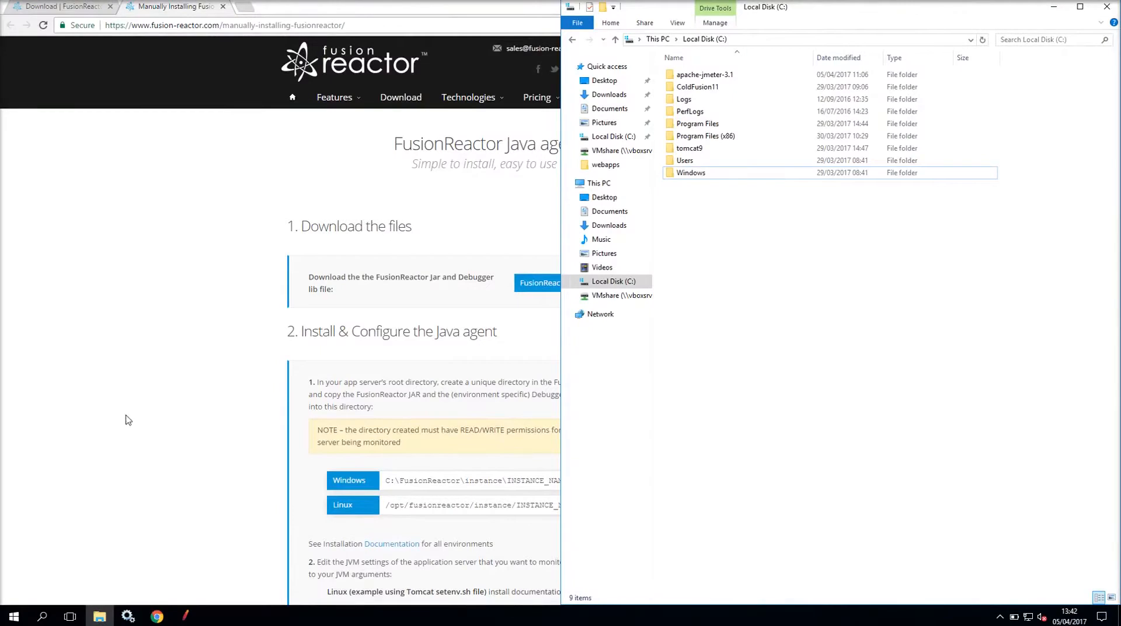
- Create a FusionReactor folder on C: and open it
right_click(841, 241)
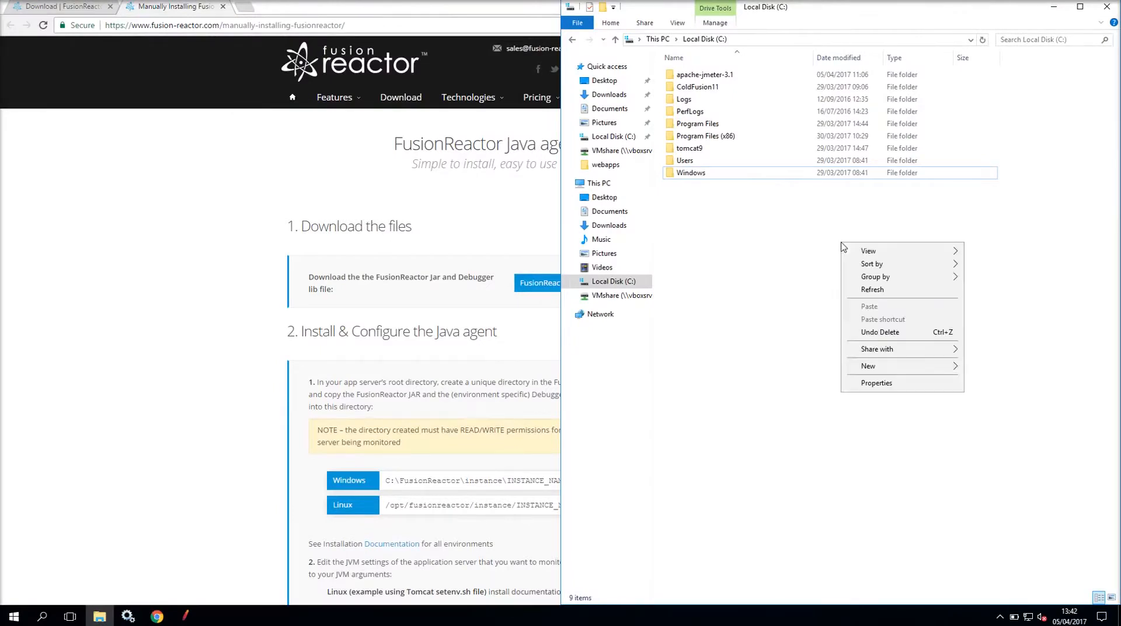
mouse_move(873, 368)
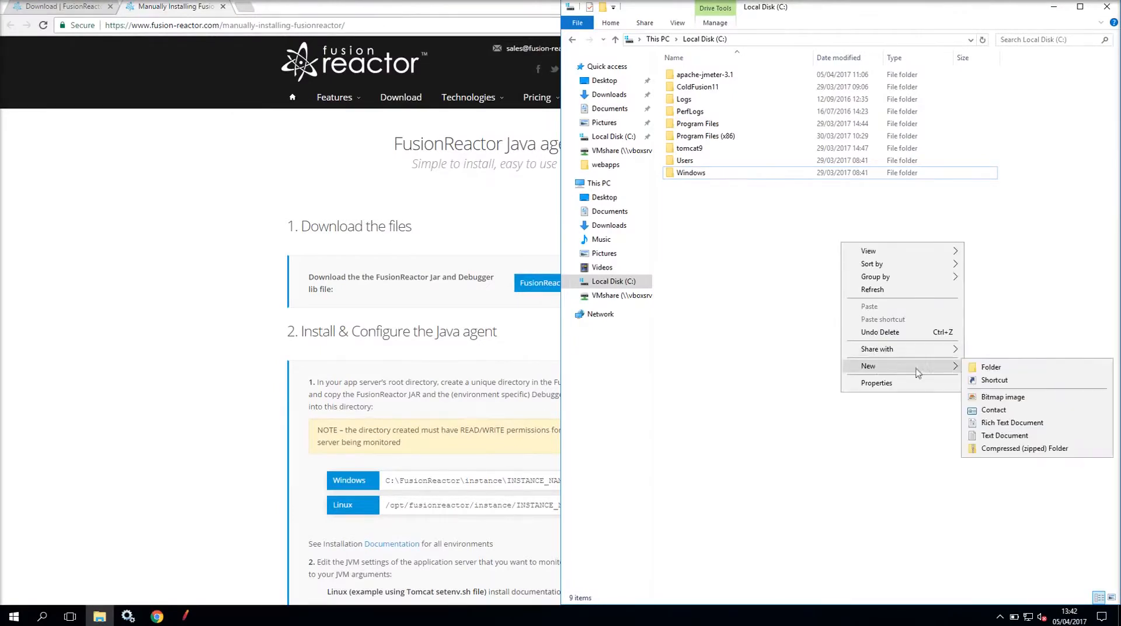
click(985, 367)
text(Fusi)
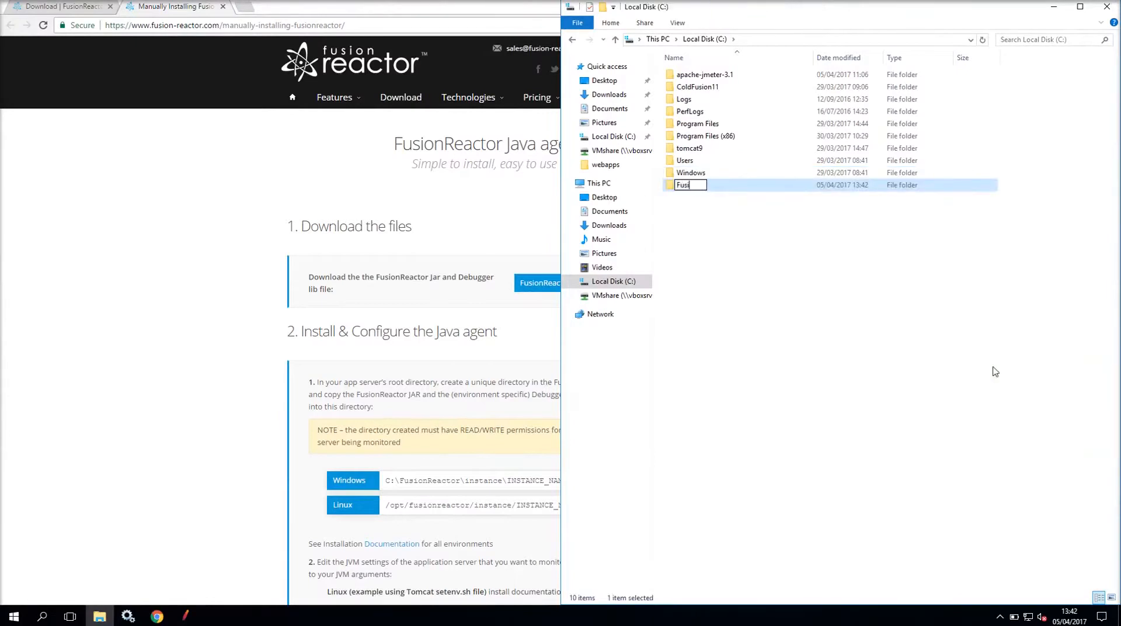
text(onReactor)
key(Return)
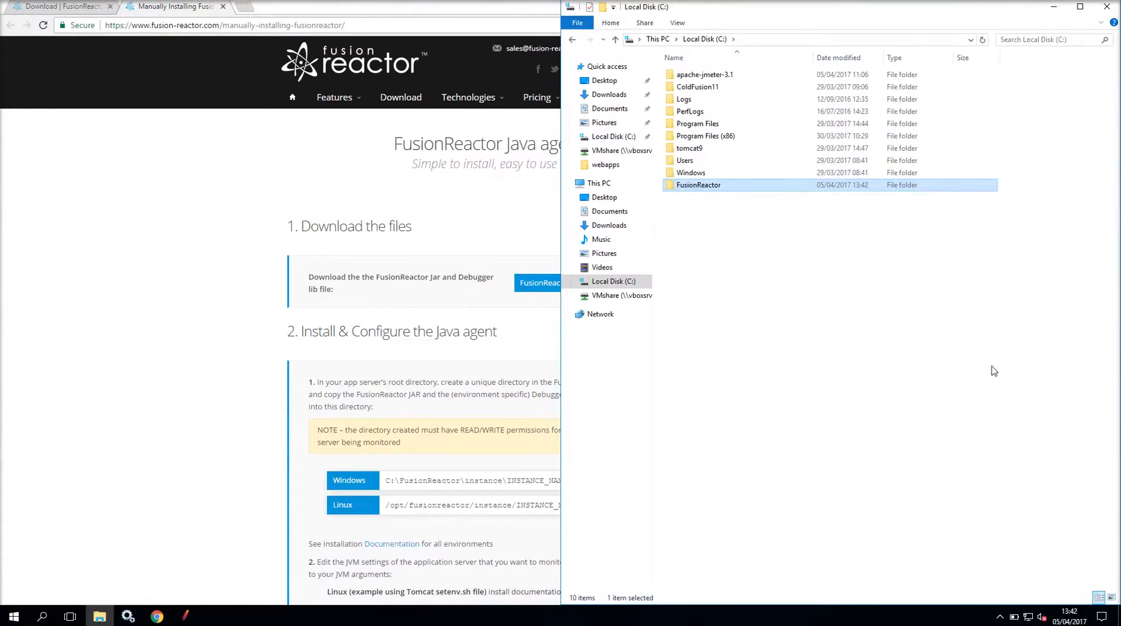
double_click(717, 187)
- Add an 'instance' subfolder inside FusionReactor and open it
right_click(738, 185)
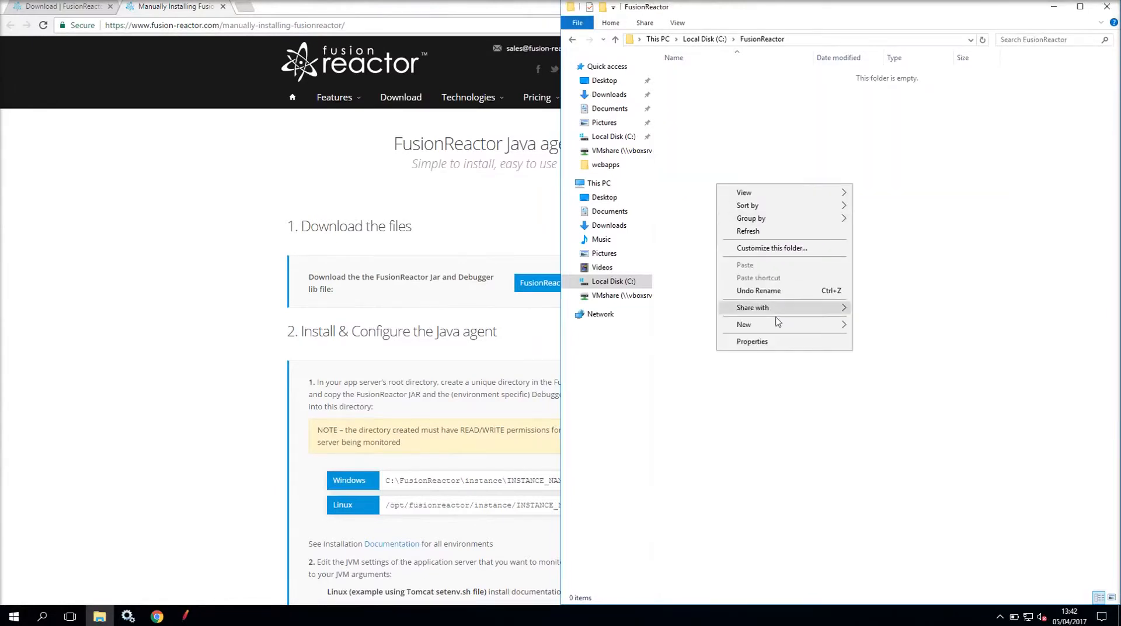
mouse_move(777, 322)
click(879, 326)
text(int)
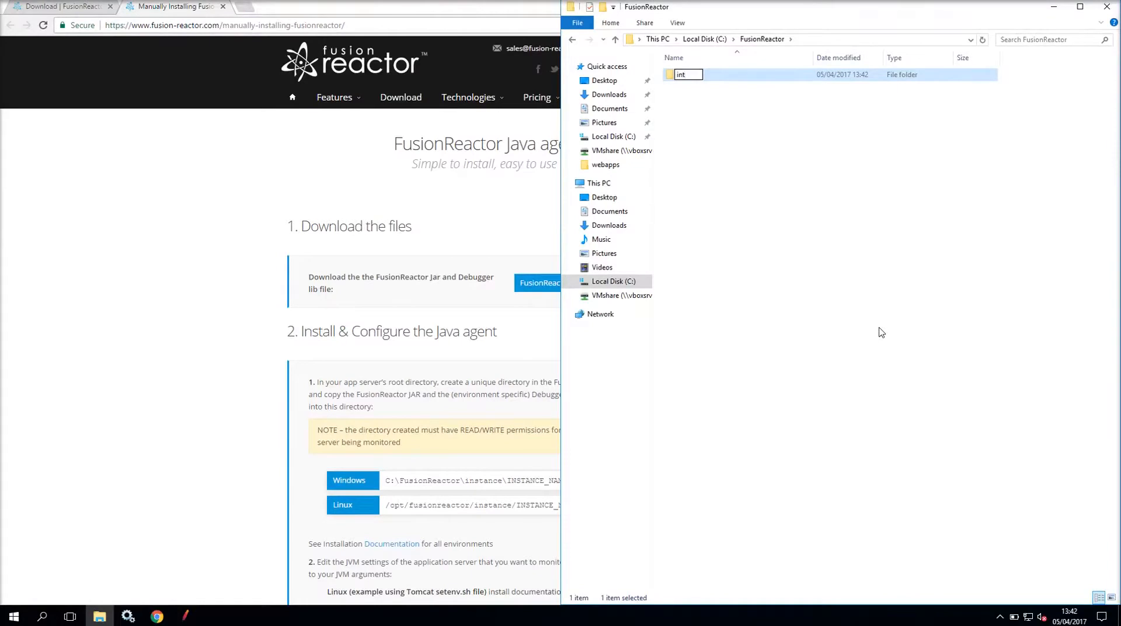
key(BackSpace)
text(stance)
key(Return)
double_click(745, 77)
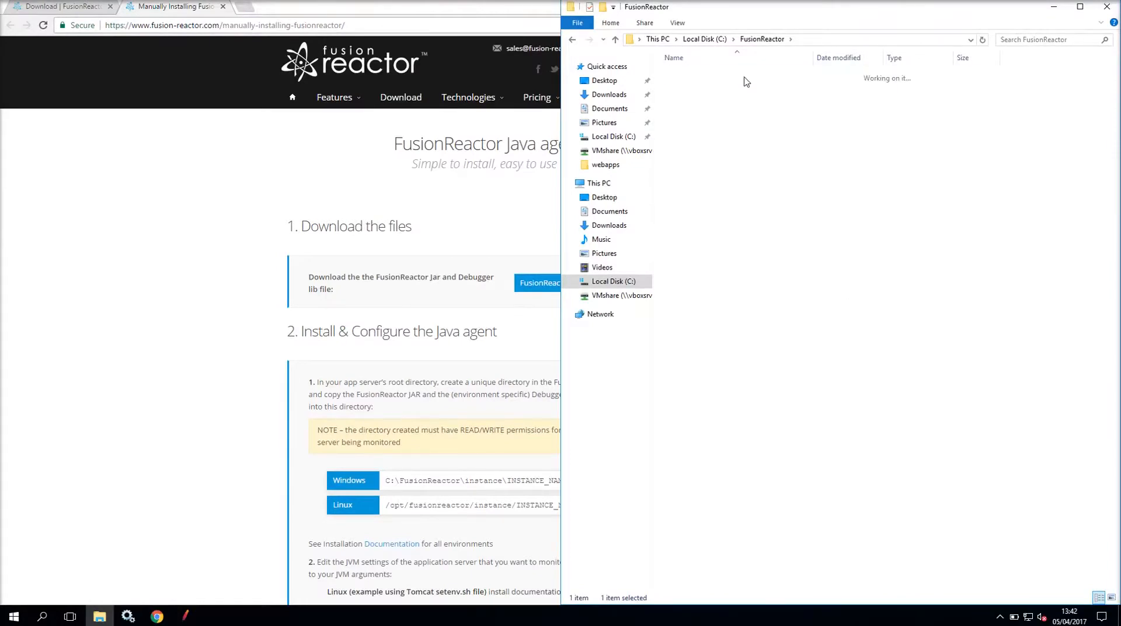
- Add a 'tomcat9' subfolder inside instance
right_click(729, 136)
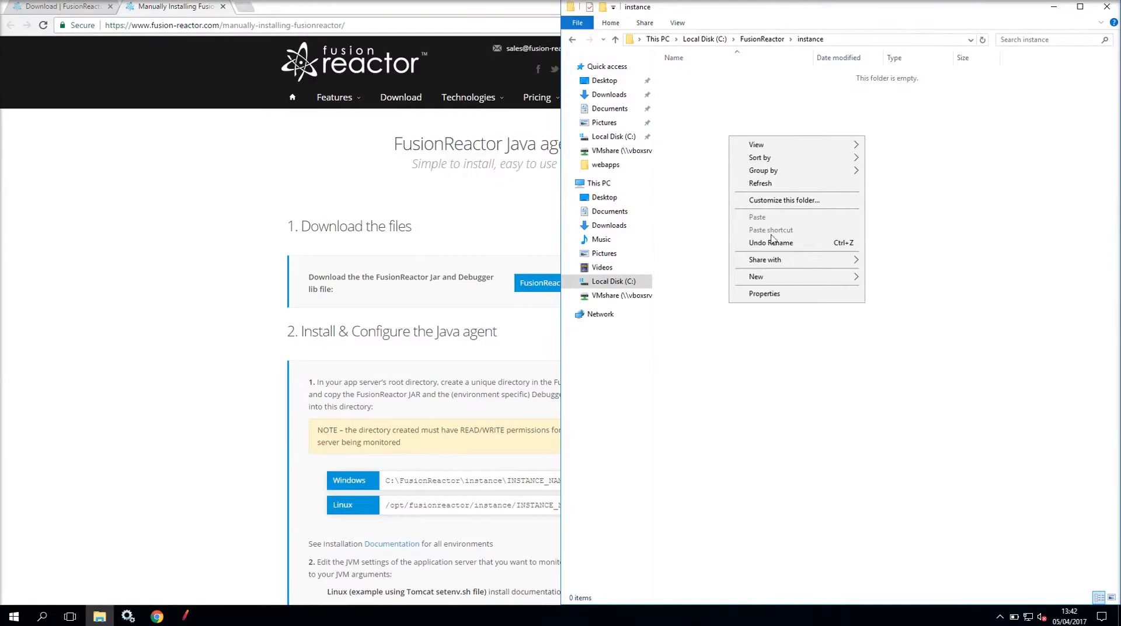
mouse_move(769, 280)
click(883, 279)
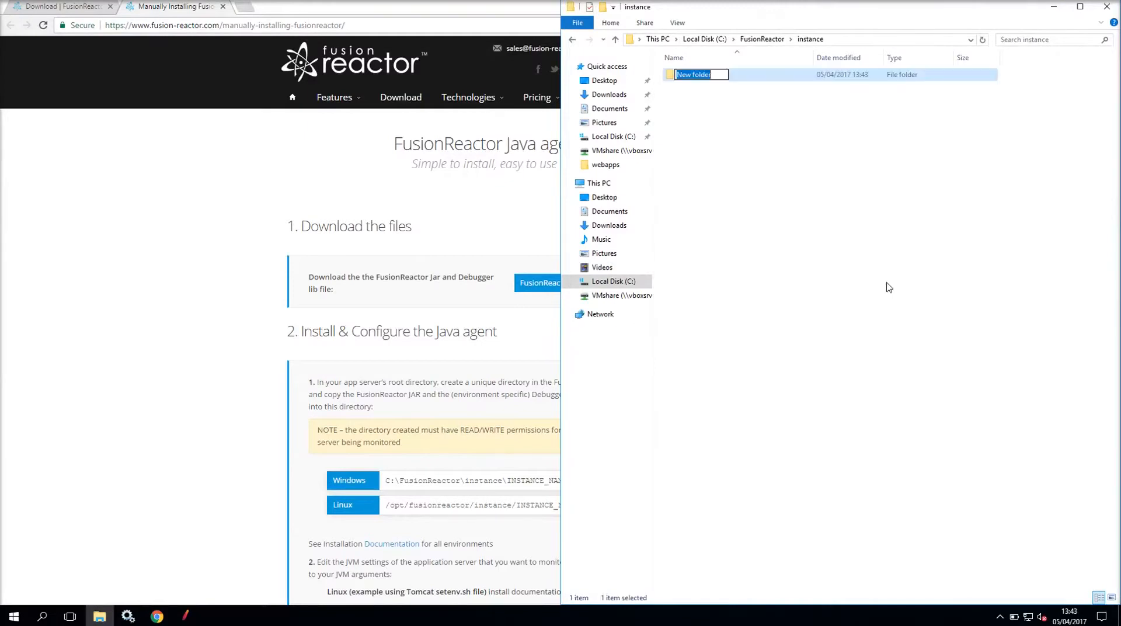
text(tomcat9)
key(Return)
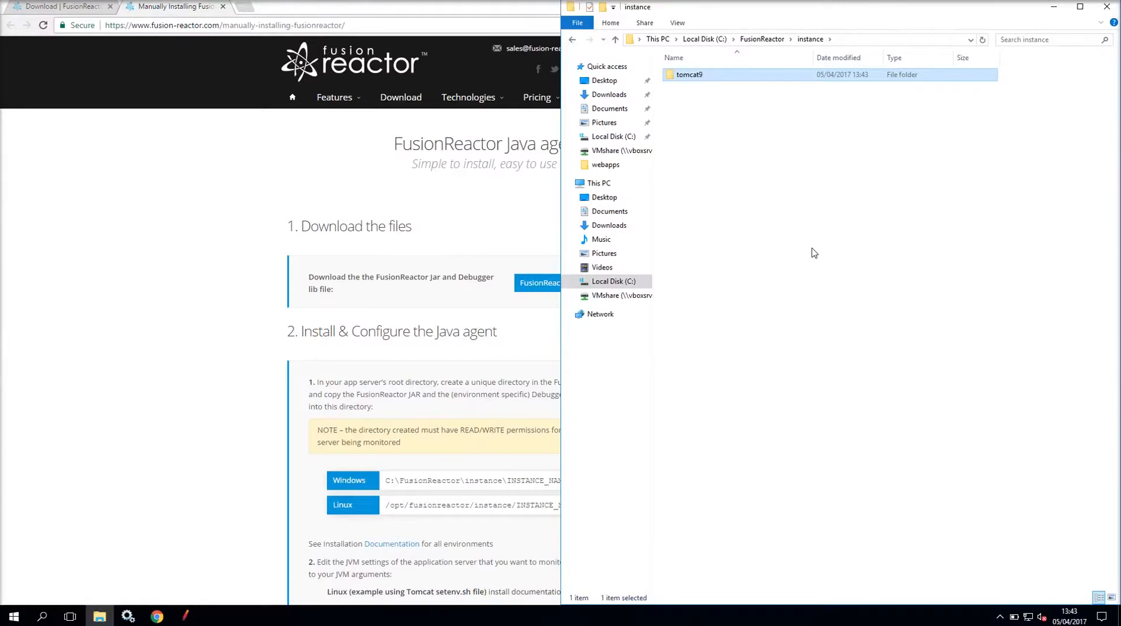
- Move fusionreactor.jar and frjvmti_x64.dll from Downloads into C:\FusionReactor\instance\tomcat9
click(606, 95)
click(698, 100)
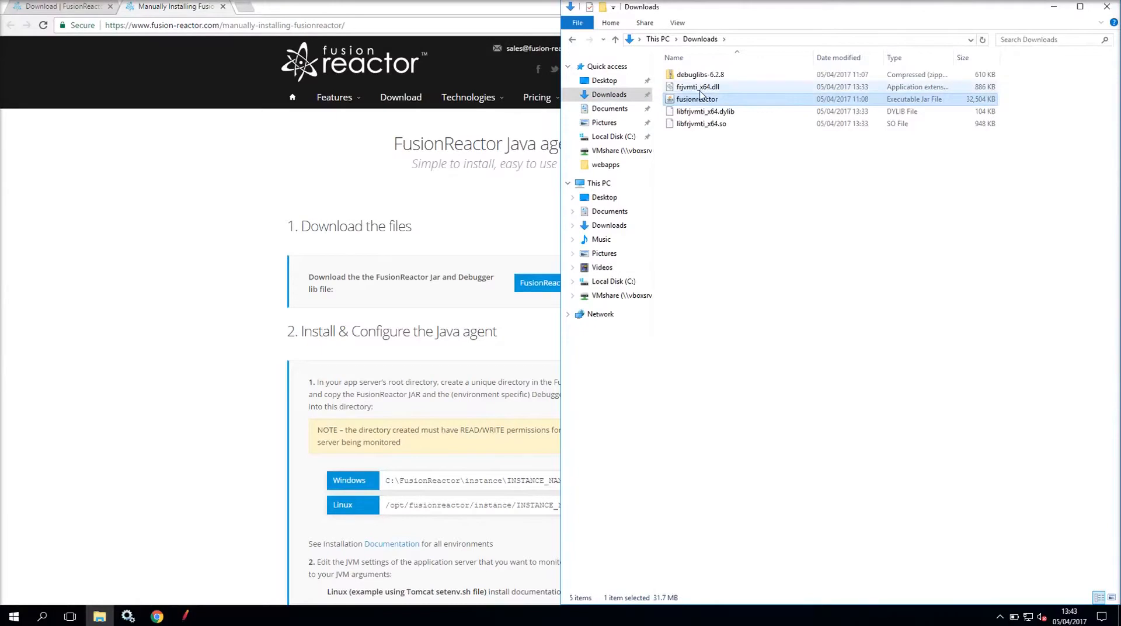
ctrl+click(699, 87)
drag(701, 96, 638, 270)
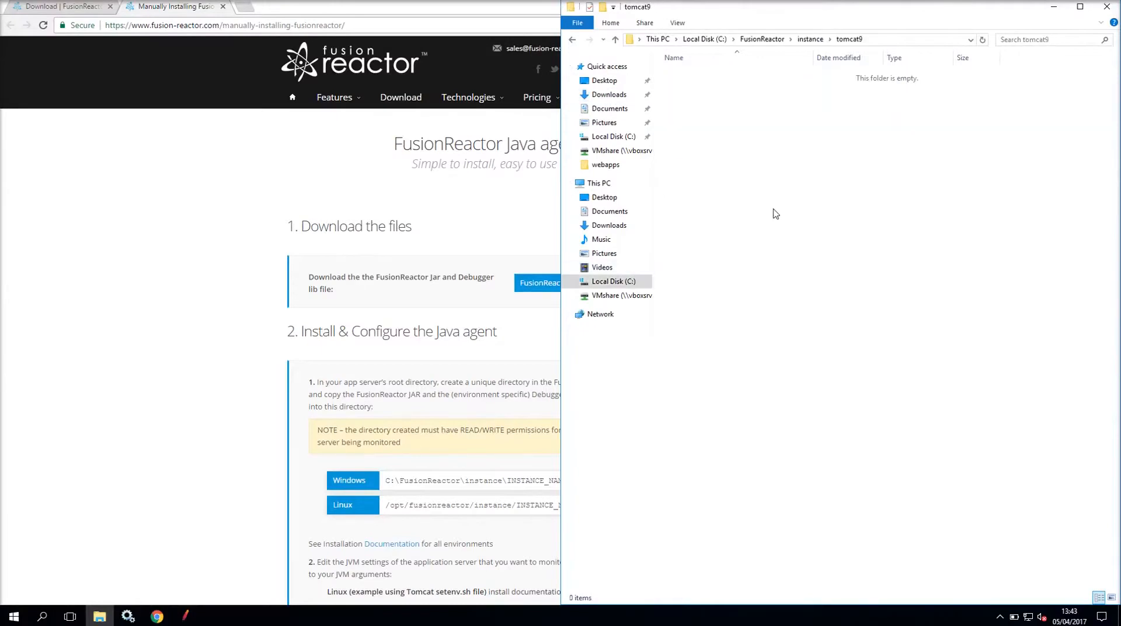
drag(772, 212, 775, 214)
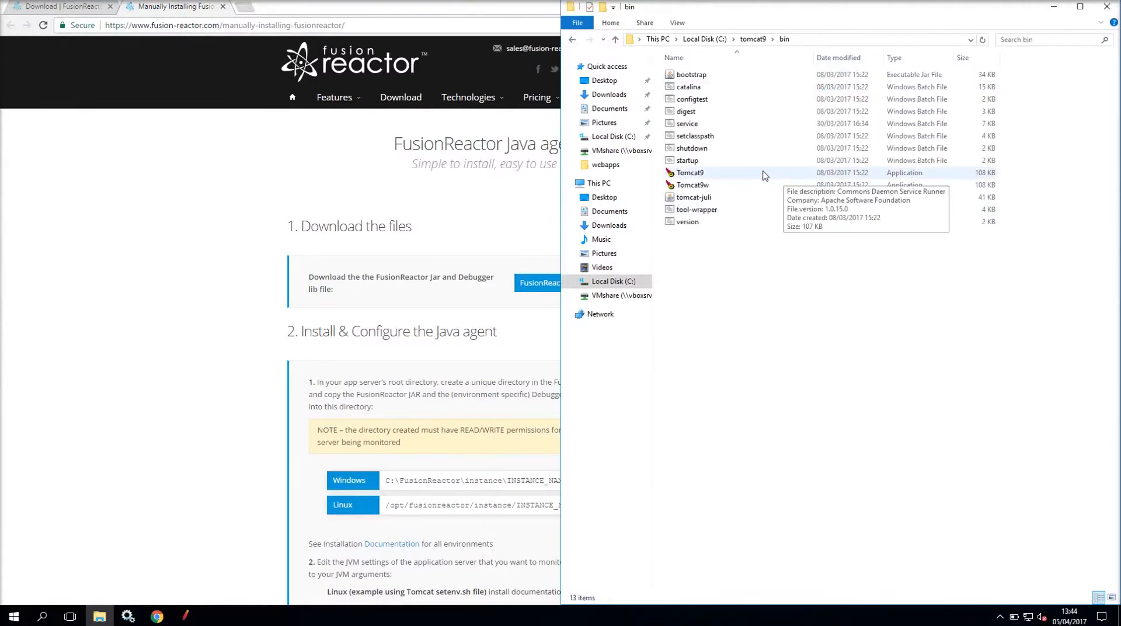
- Launch Tomcat9w.exe to open the Apache Tomcat9 Properties window
double_click(690, 184)
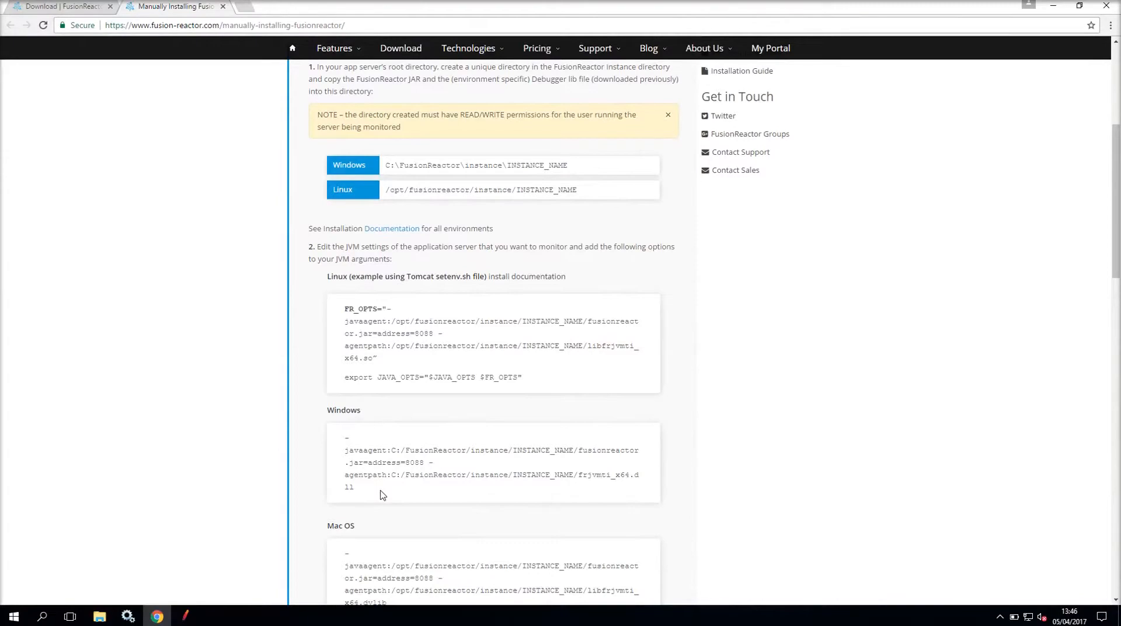
- Paste the guide's -javaagent and -agentpath Java Options using tomcat9 paths, then apply and close
drag(381, 493, 345, 437)
key(ctrl+c)
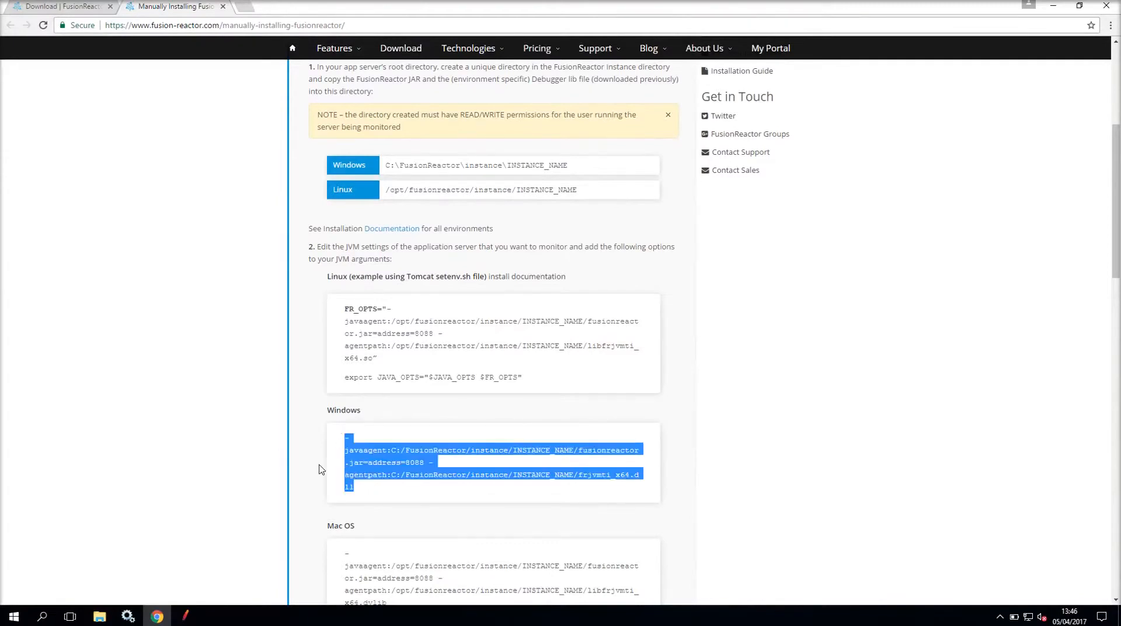
key(alt+Tab)
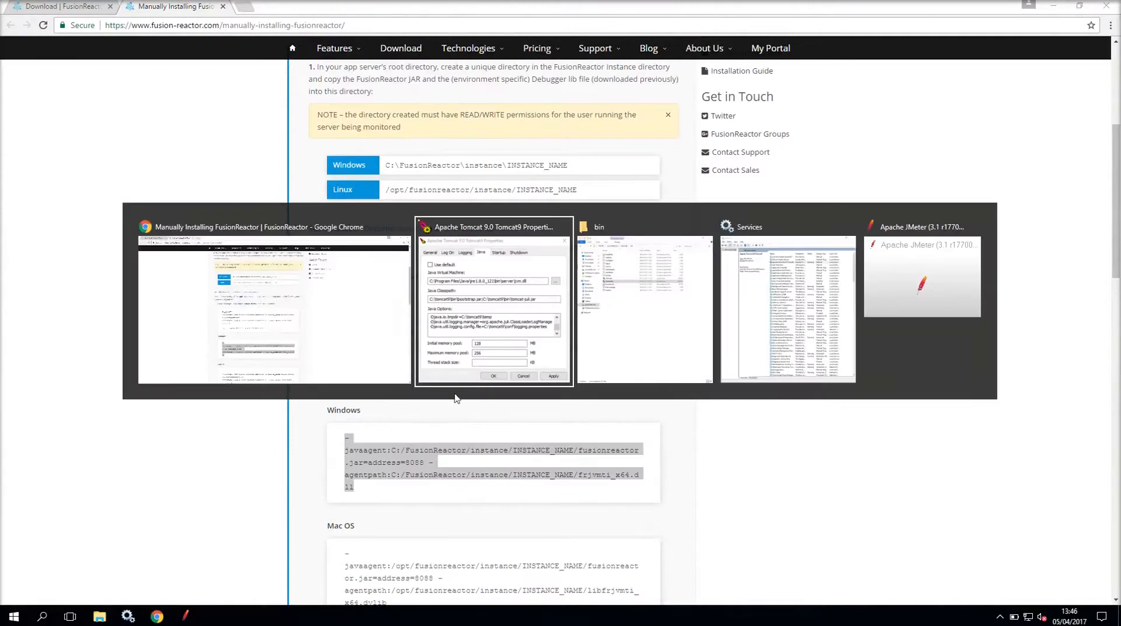
key(ctrl+v)
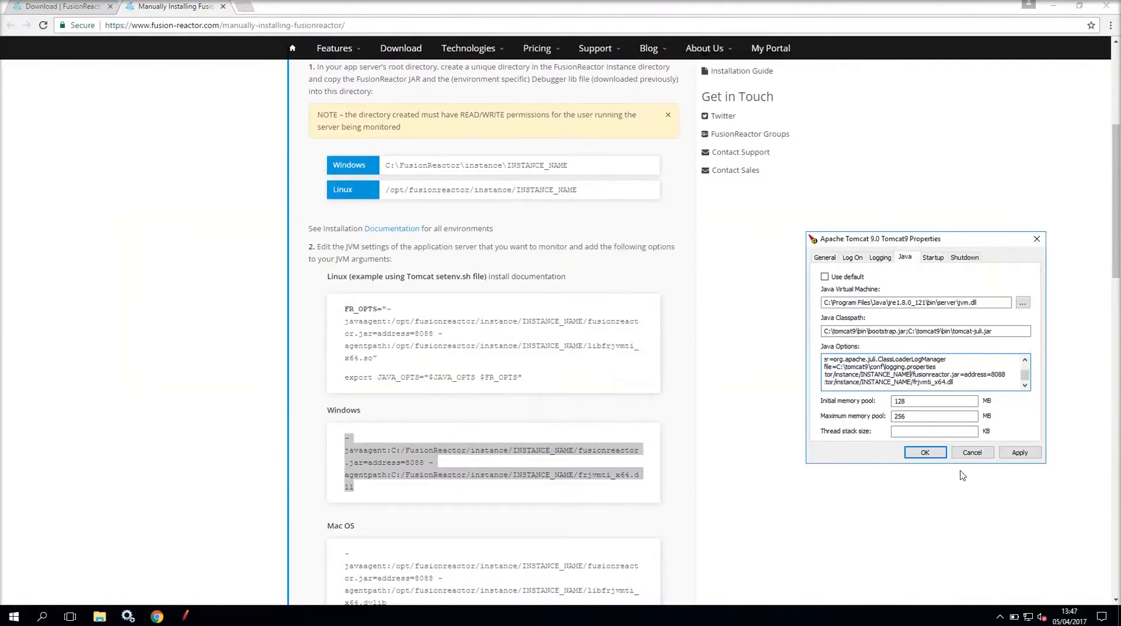
key(BackSpace)
key(BackSpace)
key(BackSpace)
key(BackSpace)
key(BackSpace)
key(BackSpace)
key(BackSpace)
key(BackSpace)
key(BackSpace)
key(BackSpace)
key(BackSpace)
key(BackSpace)
key(BackSpace)
text(tomcat9)
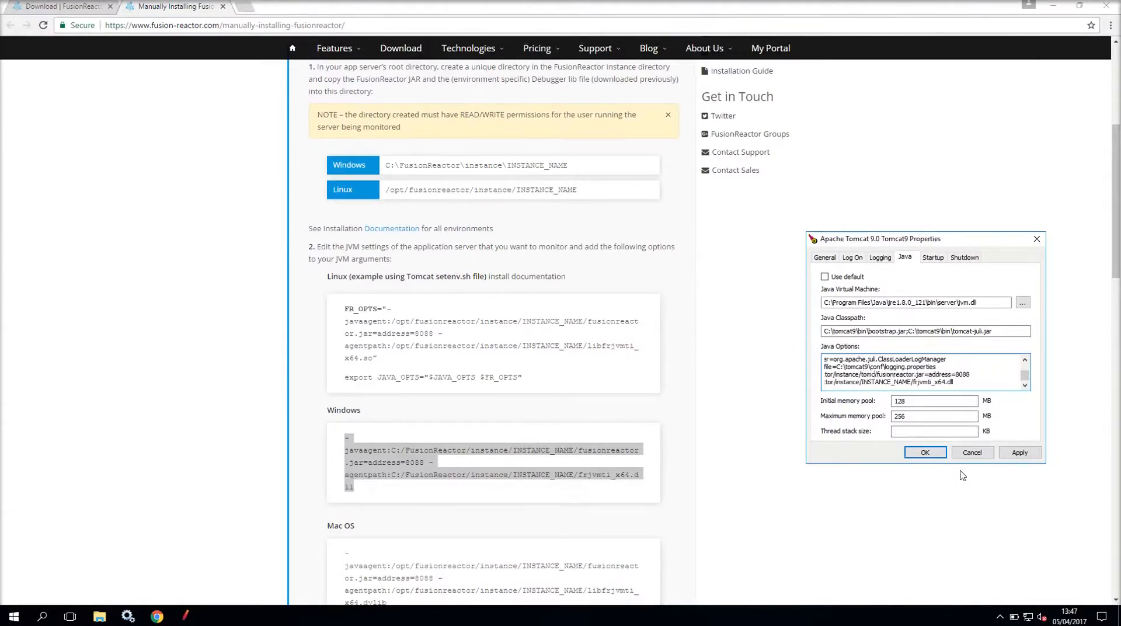
key(Down)
key(BackSpace)
key(BackSpace)
key(BackSpace)
key(BackSpace)
key(BackSpace)
key(BackSpace)
key(BackSpace)
key(BackSpace)
key(BackSpace)
key(BackSpace)
key(BackSpace)
key(BackSpace)
key(BackSpace)
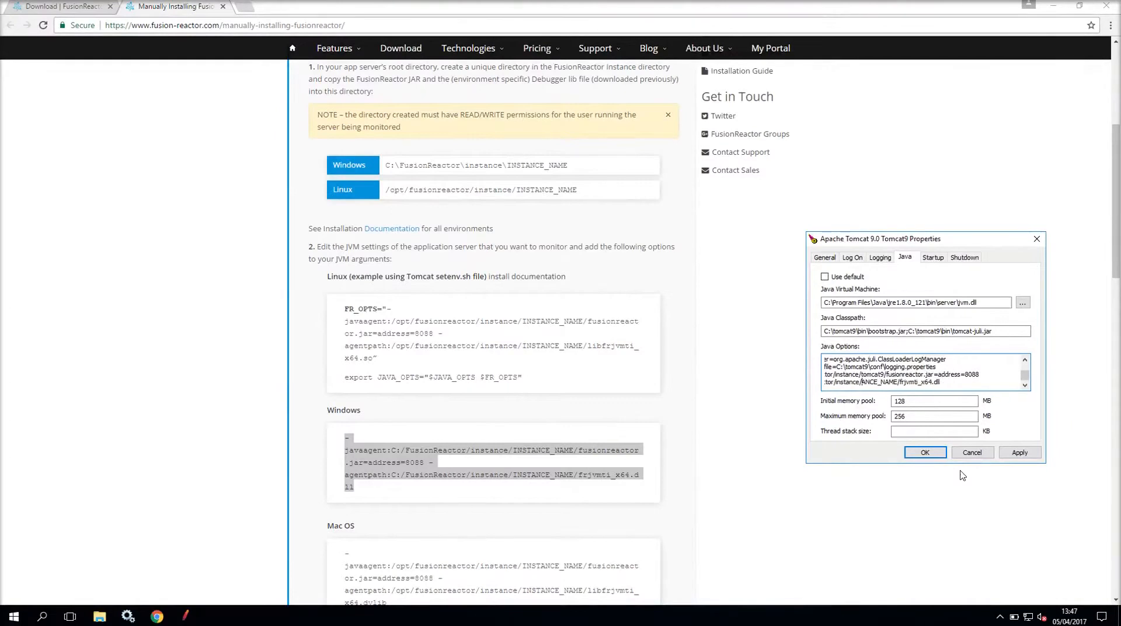
text(tomcat9)
click(1010, 455)
click(925, 452)
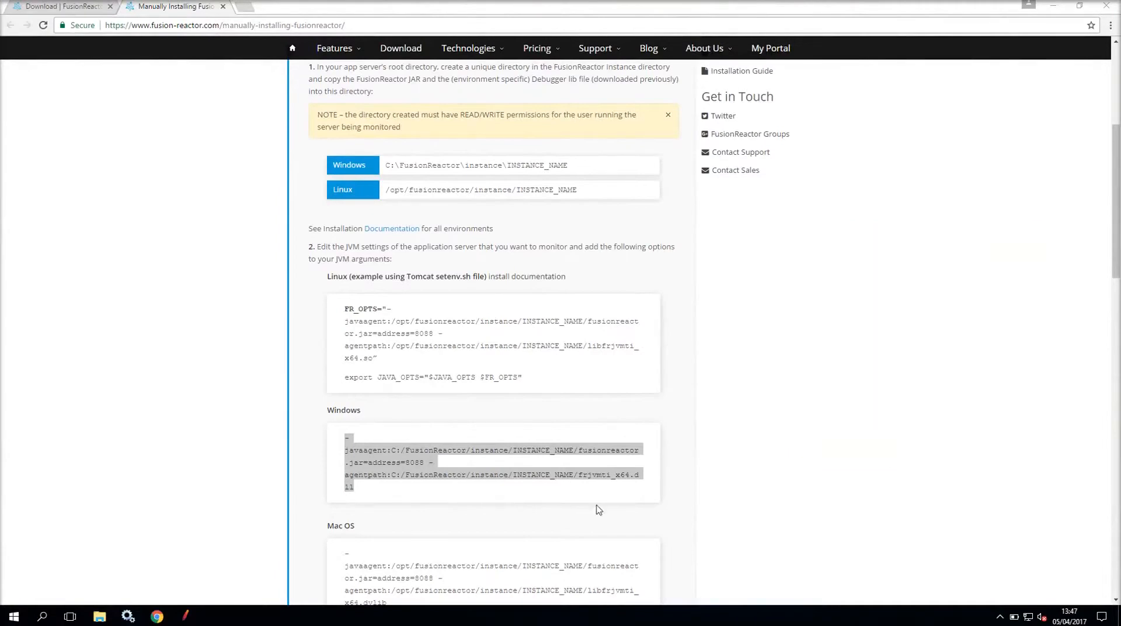
- Restart the Apache Tomcat 9.0 Tomcat9 service and return to the installation guide
click(133, 618)
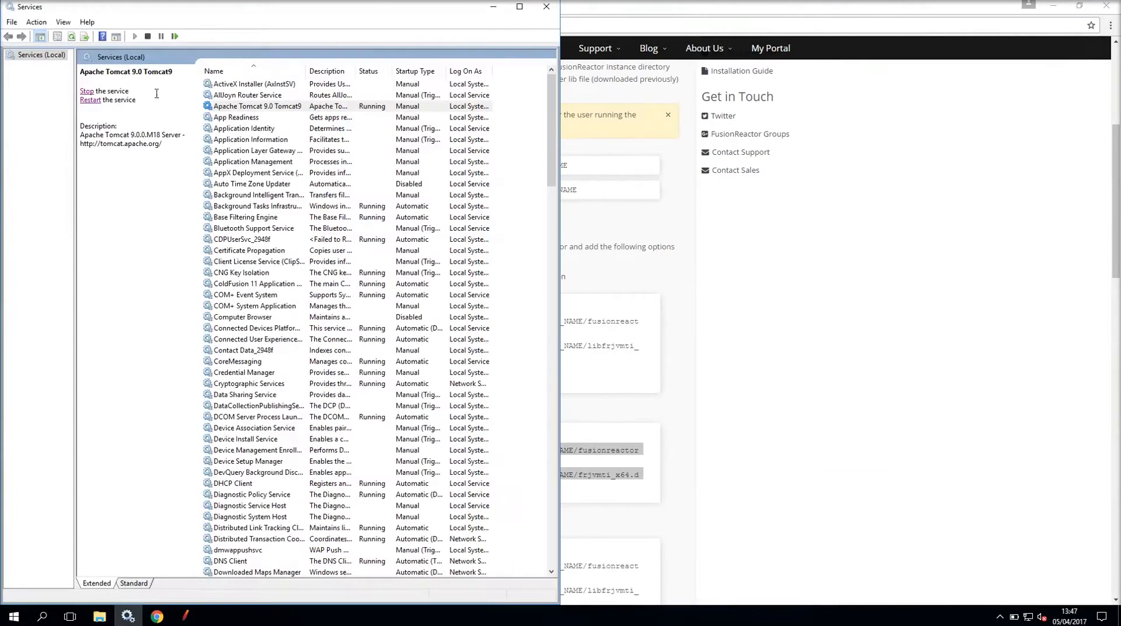
click(91, 100)
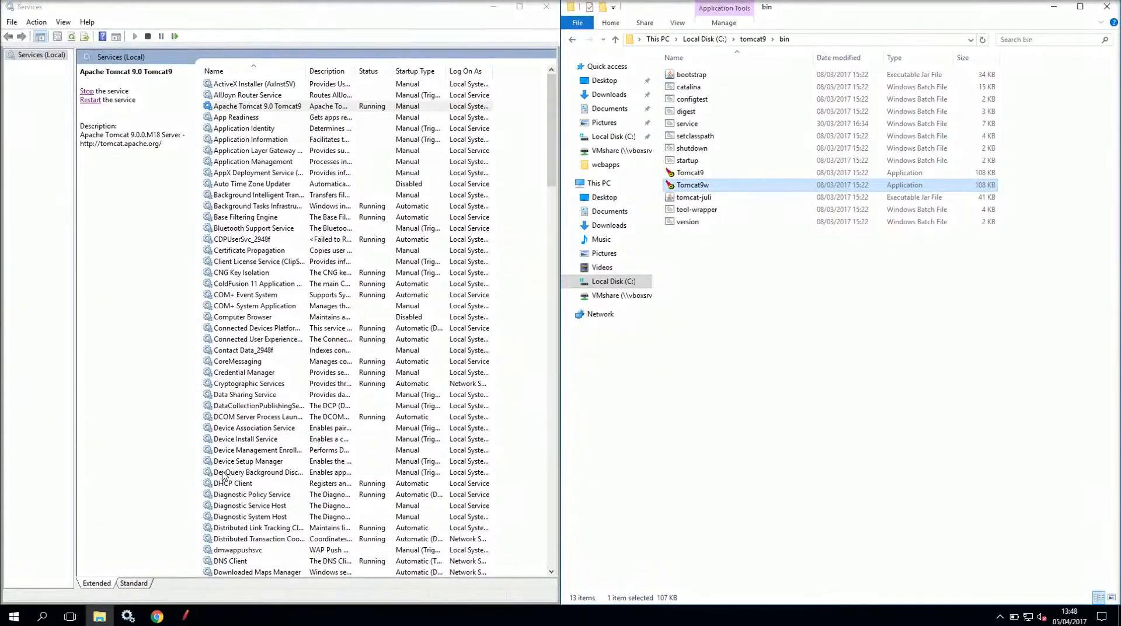
click(157, 616)
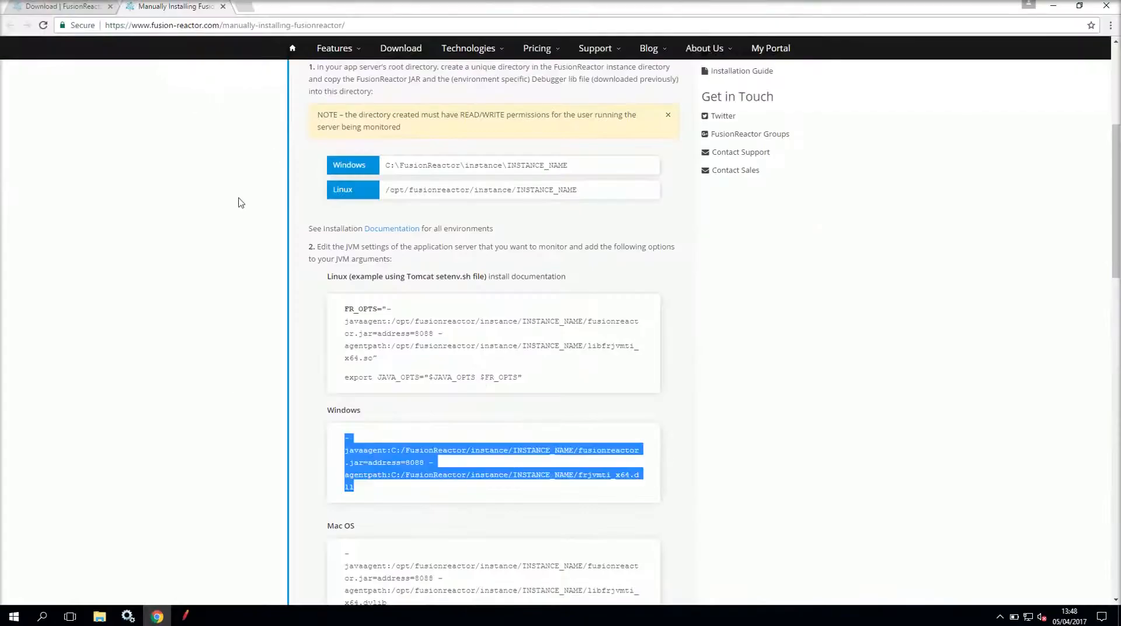
- Load the FusionReactor web interface at localhost:8088 in a new tab
click(246, 6)
text(localhos)
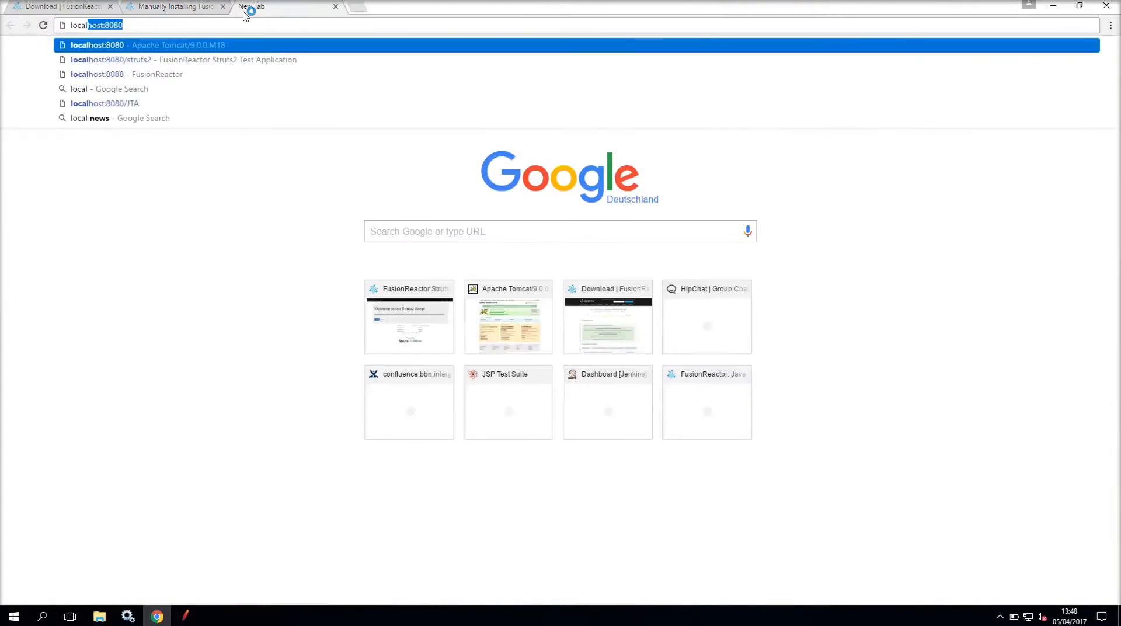
text(t:)
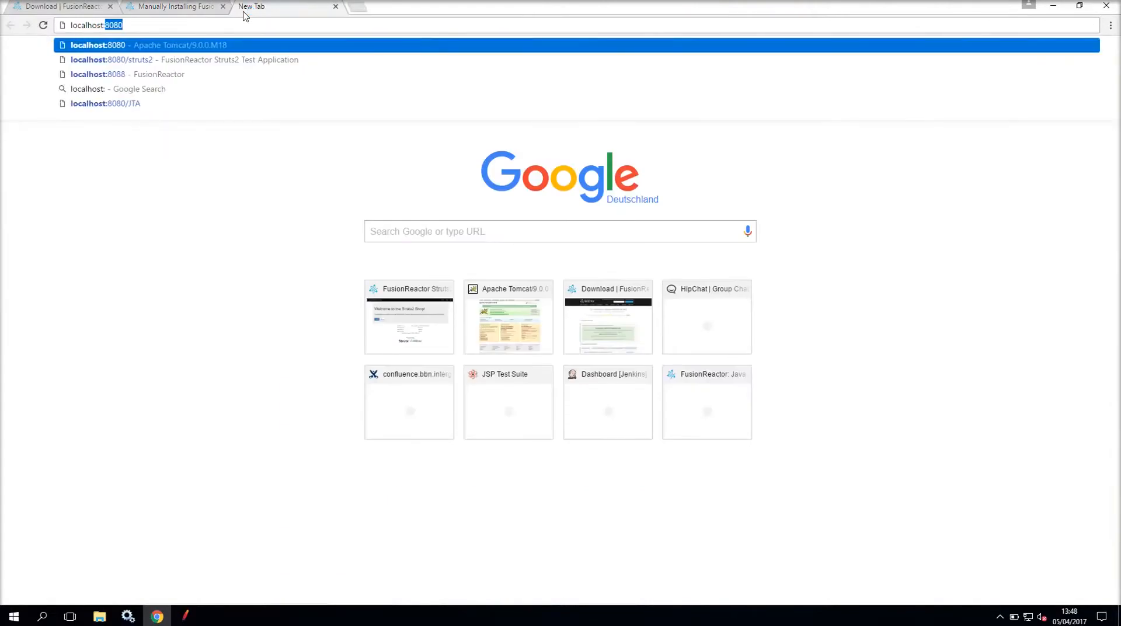
text(8088)
key(Return)
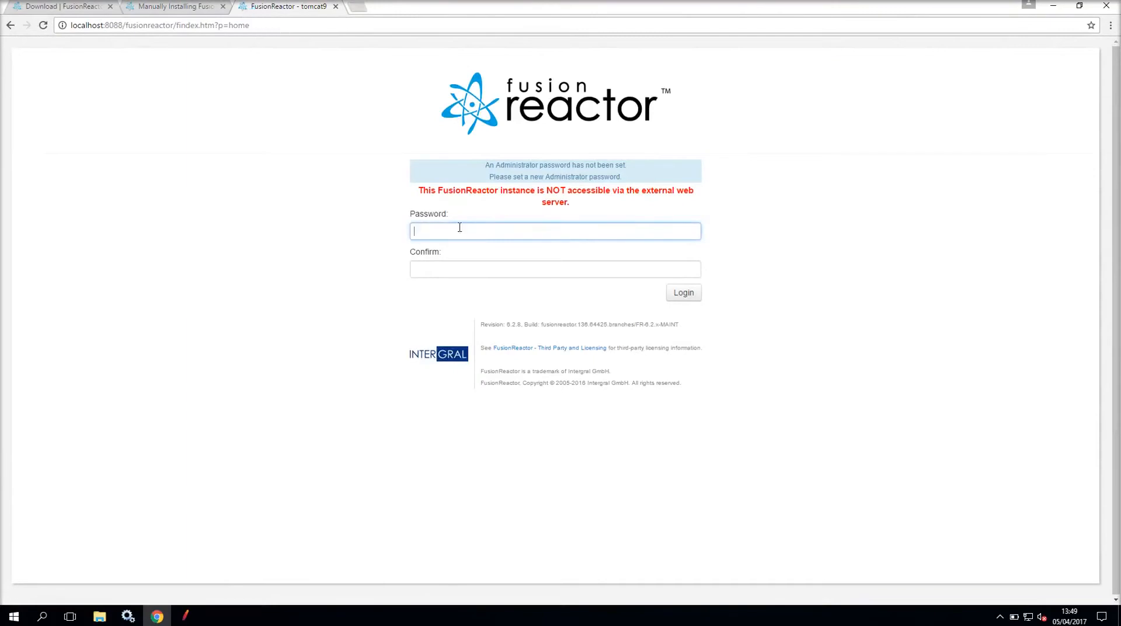
- Enter and confirm the administrator password, then go to the license key field
text(admin)
key(Tab)
text(admin)
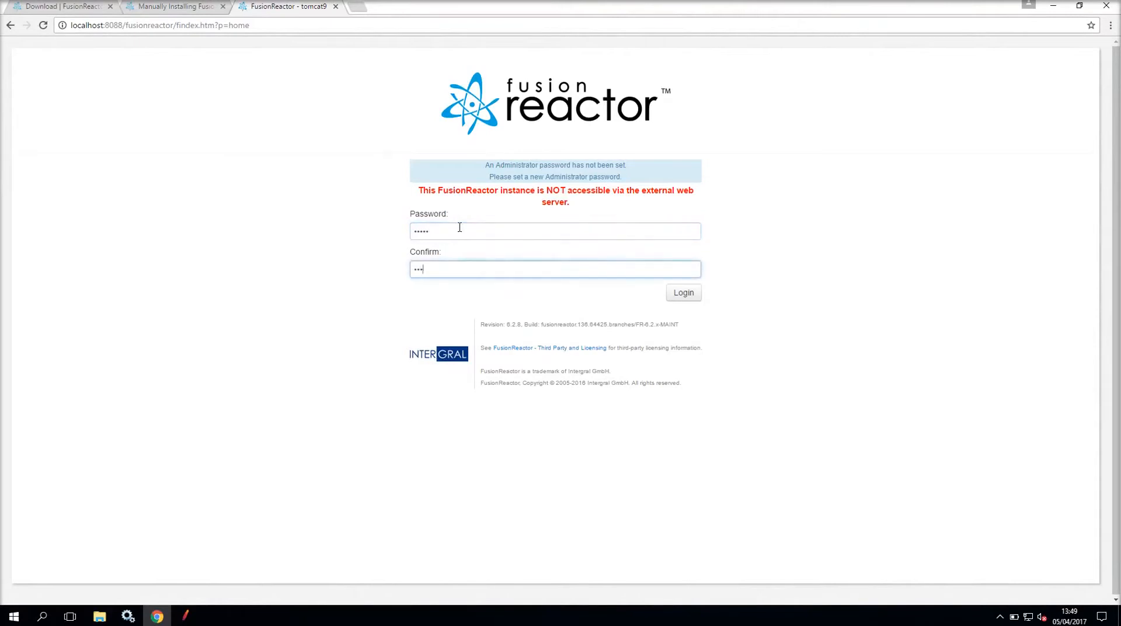
key(Return)
click(458, 235)
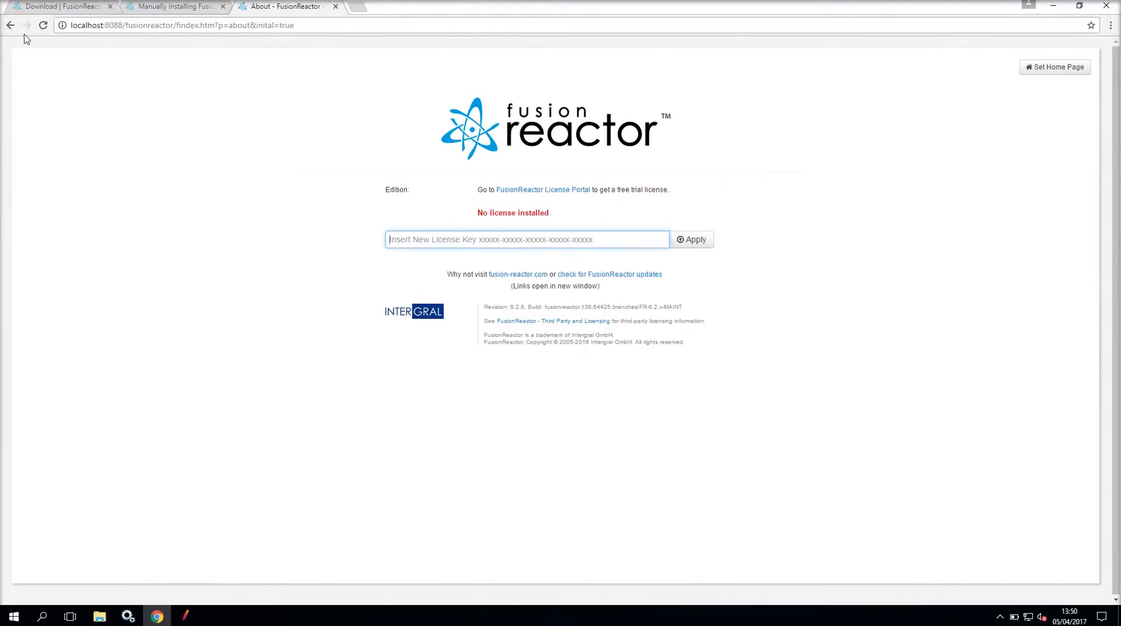
- Paste the trial key from the download page into the license field and apply it
click(36, 9)
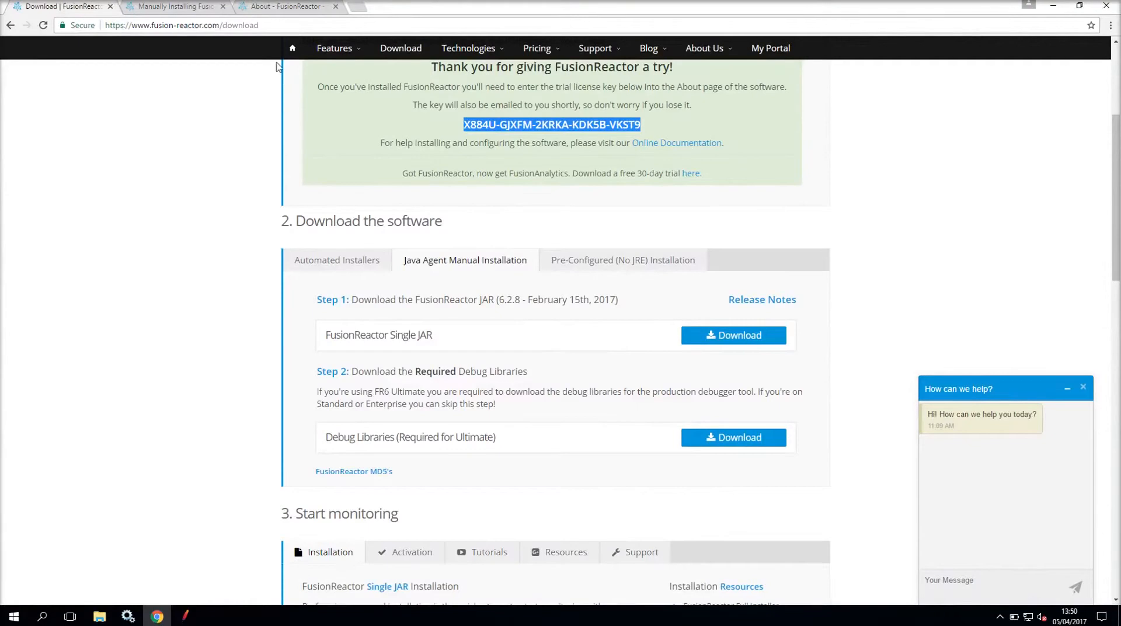
click(283, 8)
key(ctrl+v)
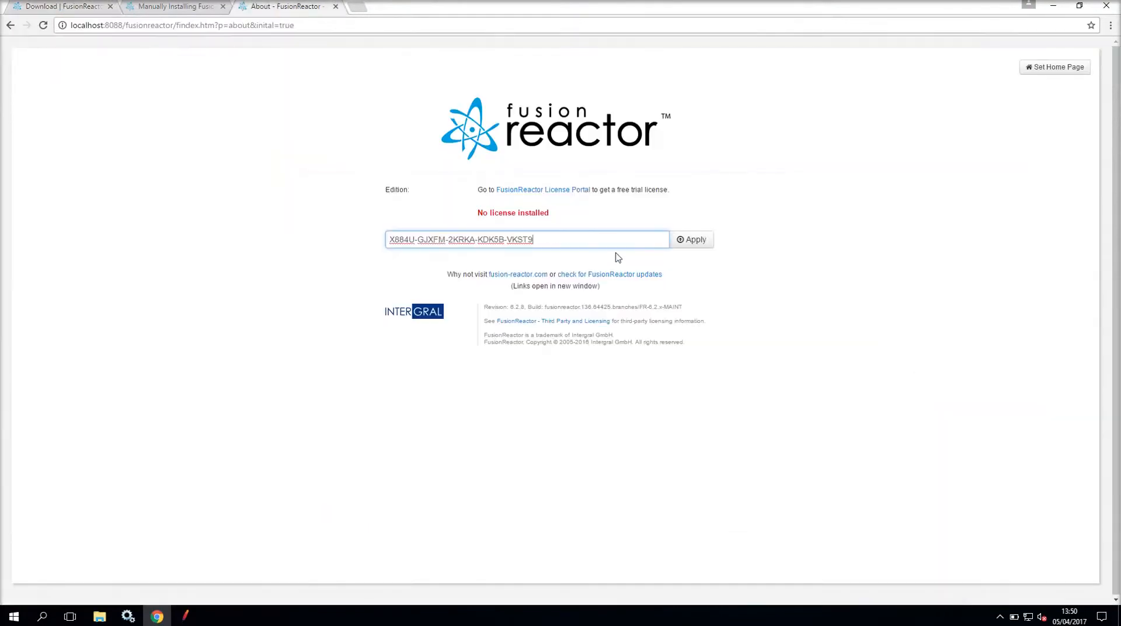
click(686, 239)
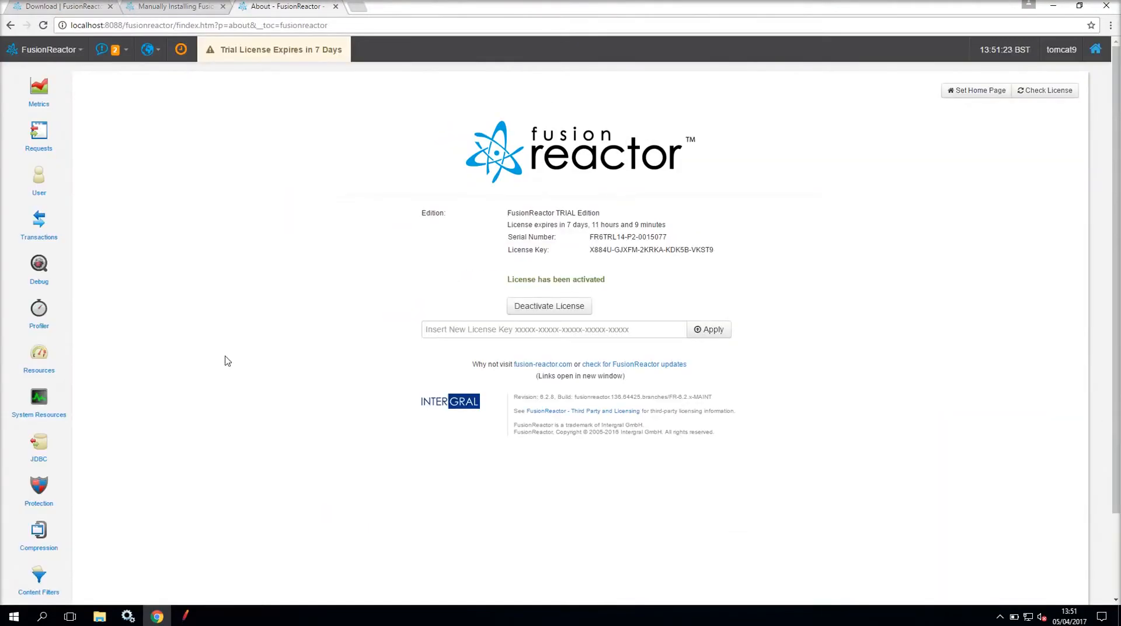
- Open the Requests History view from the left sidebar
mouse_move(38, 135)
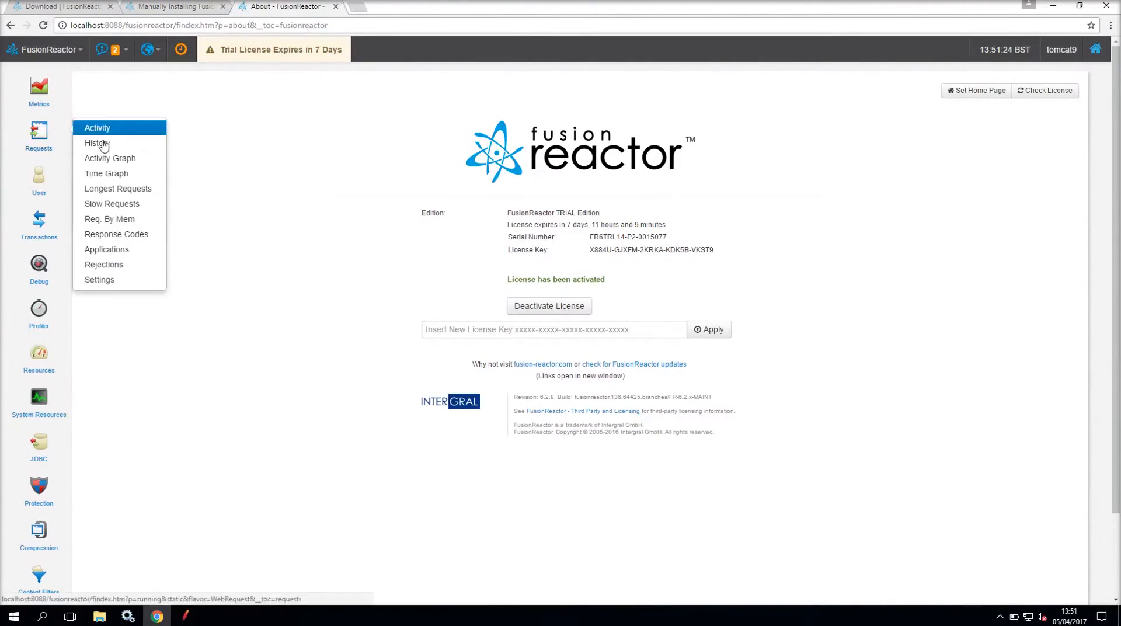
click(124, 140)
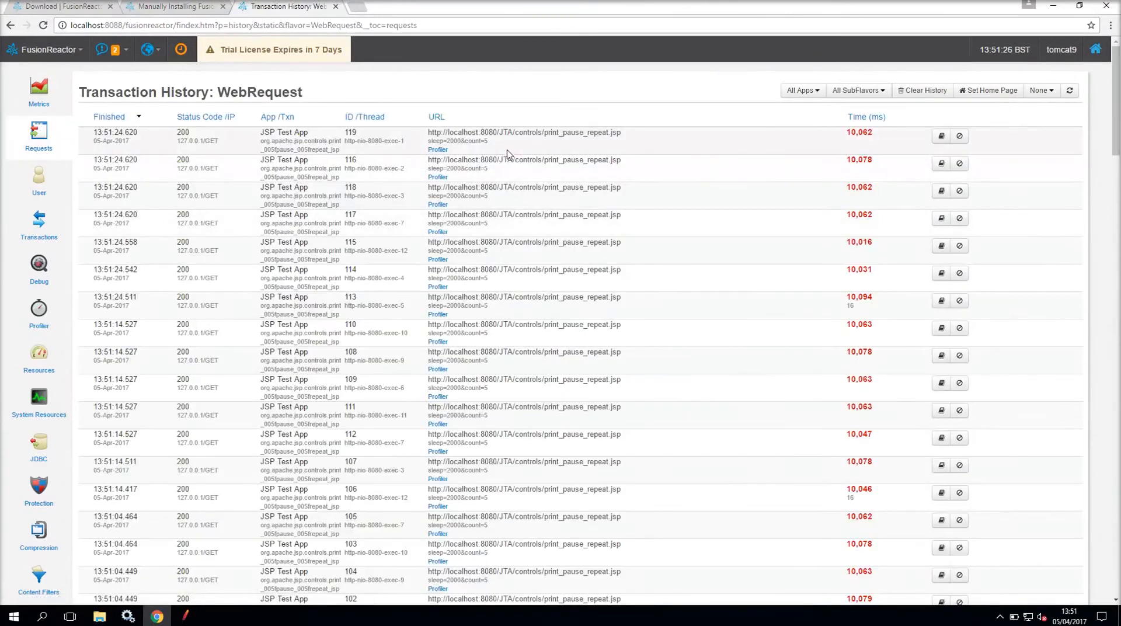